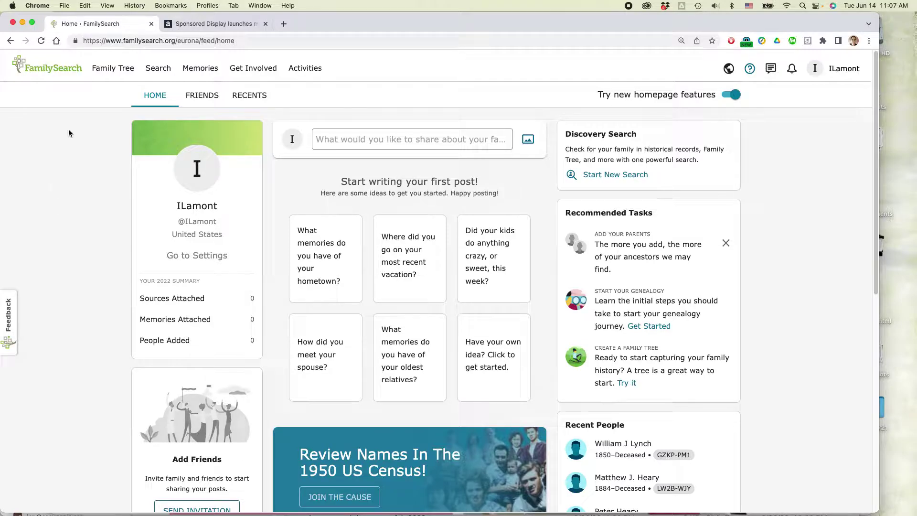
Open the historical records search and look up "1860 census" by collection title to open the United States Census, 1860 collection
left_click(159, 69)
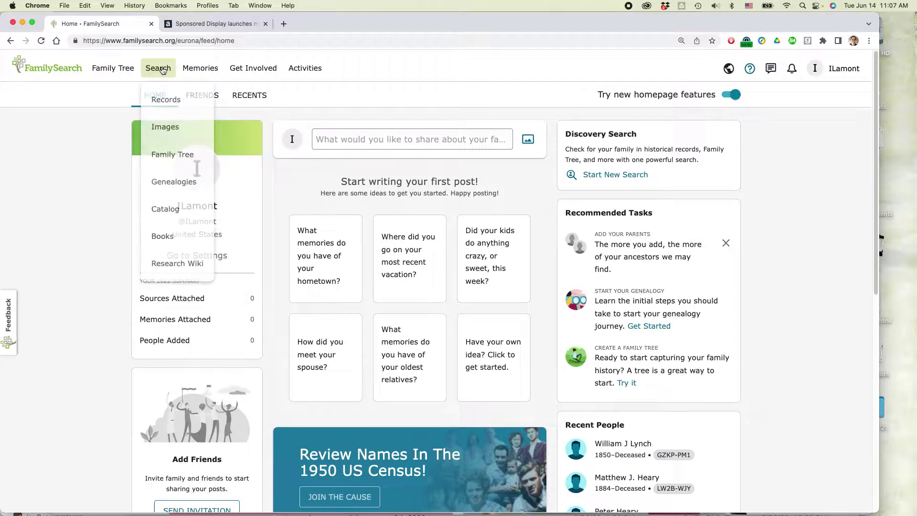
left_click(174, 102)
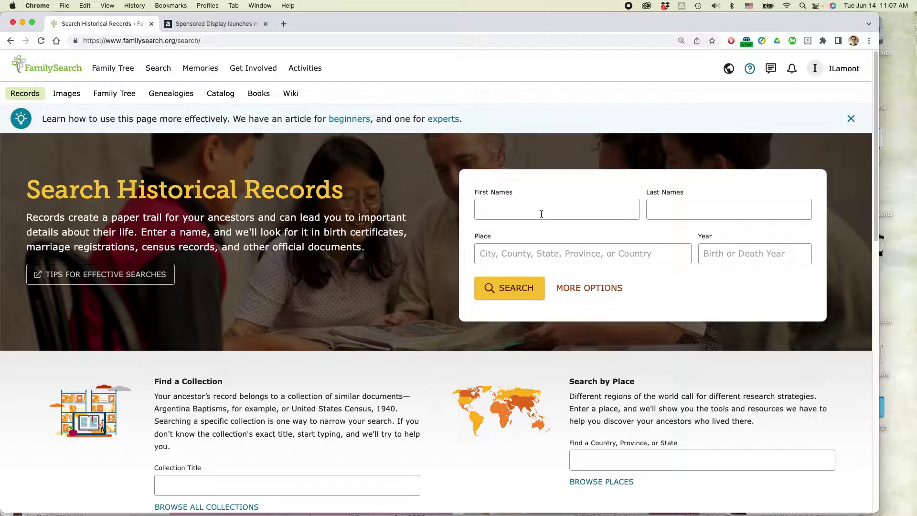
scroll(372, 211, "down", 1)
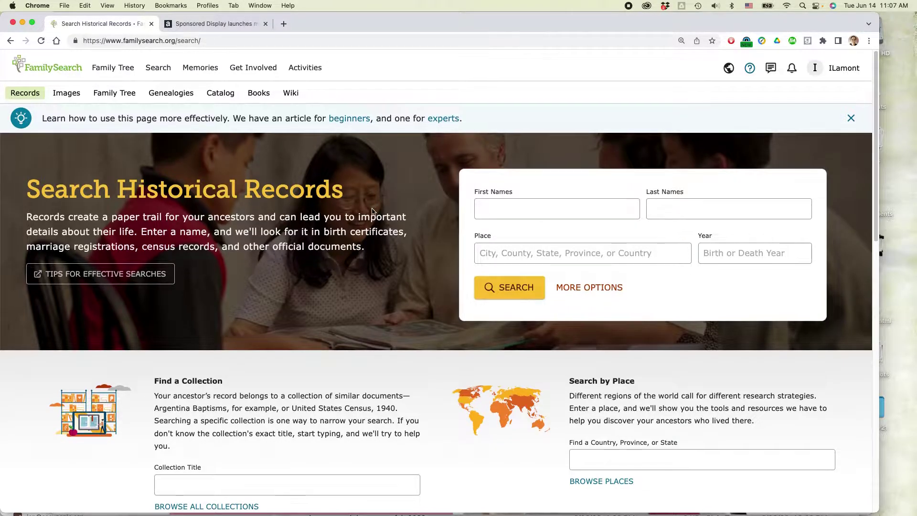
scroll(373, 210, "down", 3)
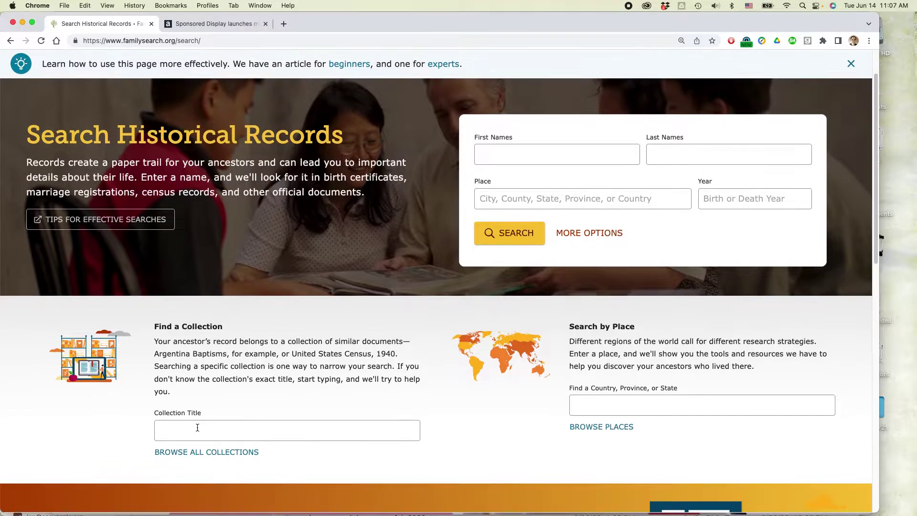
left_click(194, 426)
type("1860")
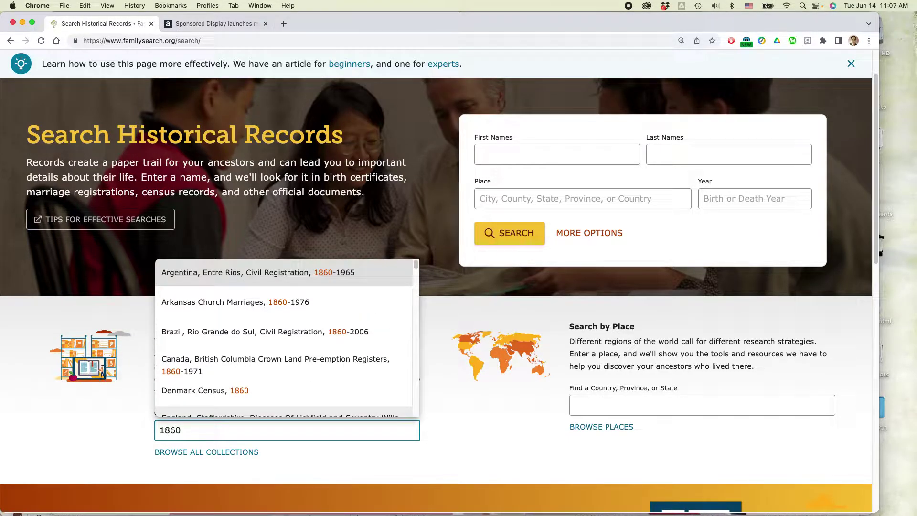
type(" census")
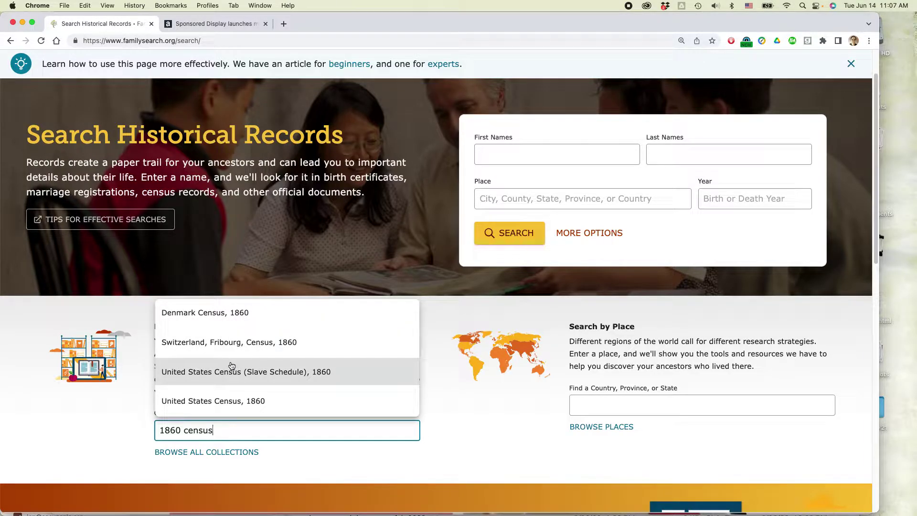
left_click(284, 406)
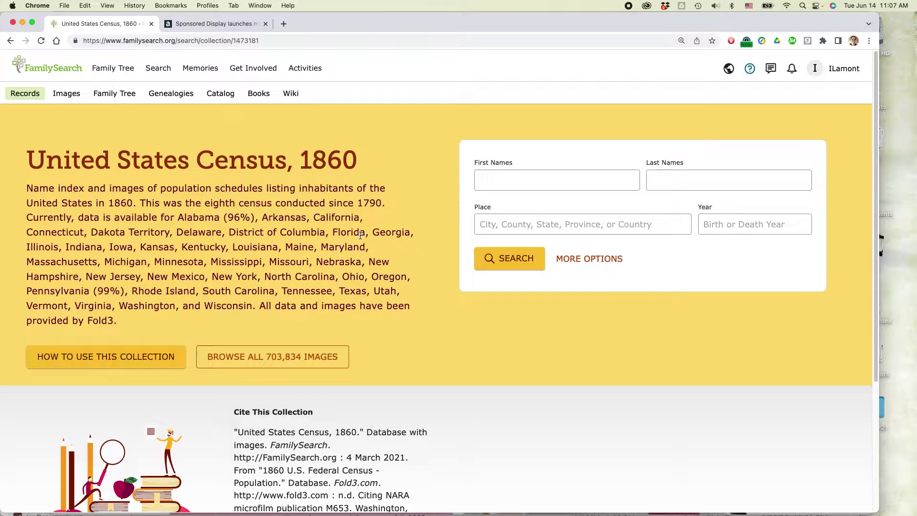
Search the 1860 census collection for the ancestor's first and last names with the place set to Illinois
left_click_drag(140, 203, 314, 265)
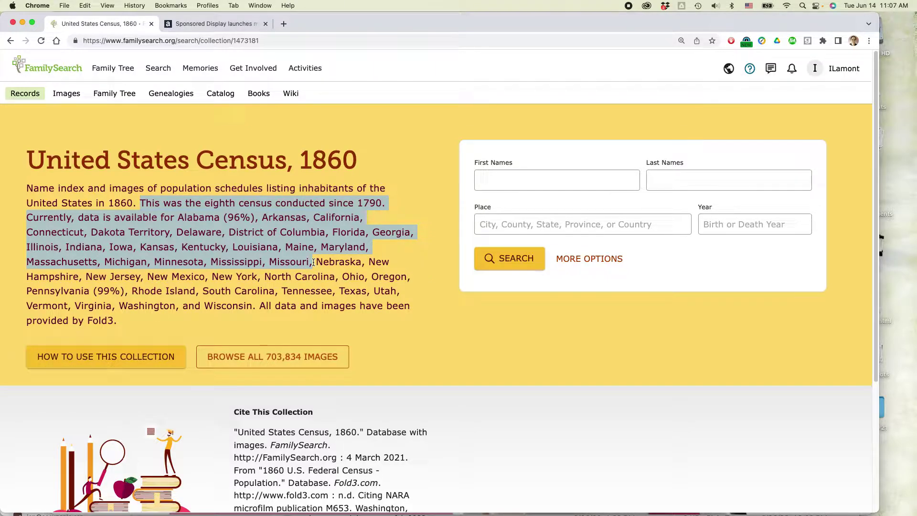
left_click(493, 186)
type("Betsy")
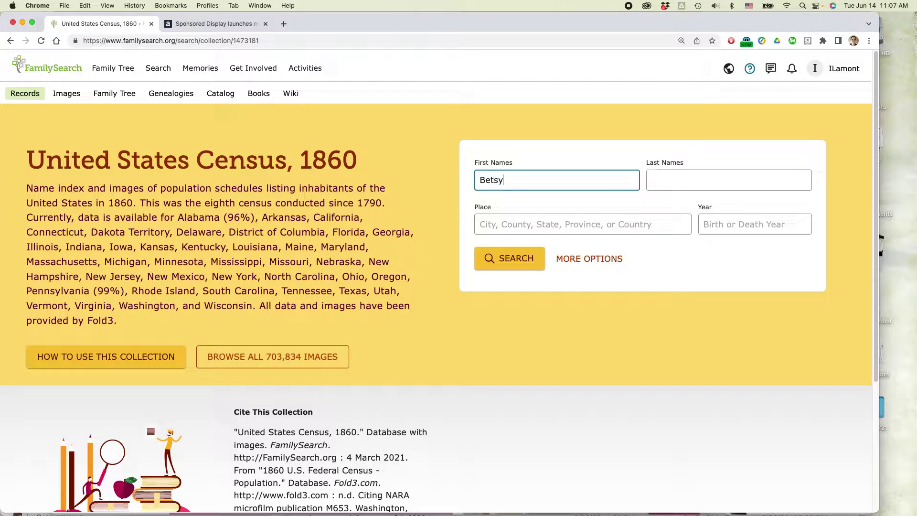
key("Tab")
type("Smith")
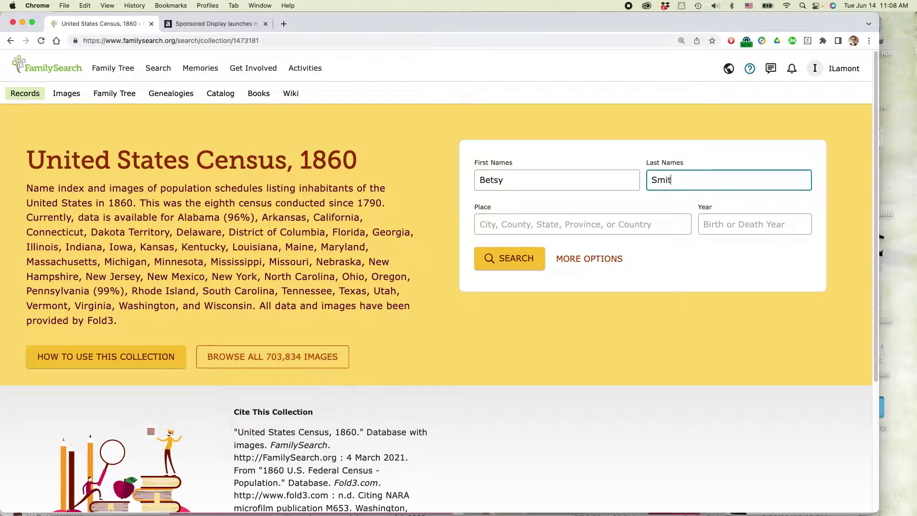
left_click(499, 233)
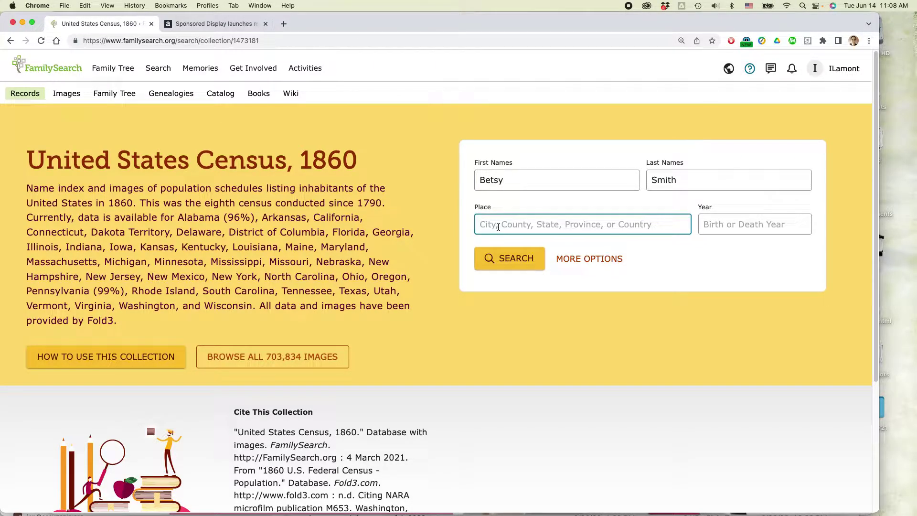
type("Illinois")
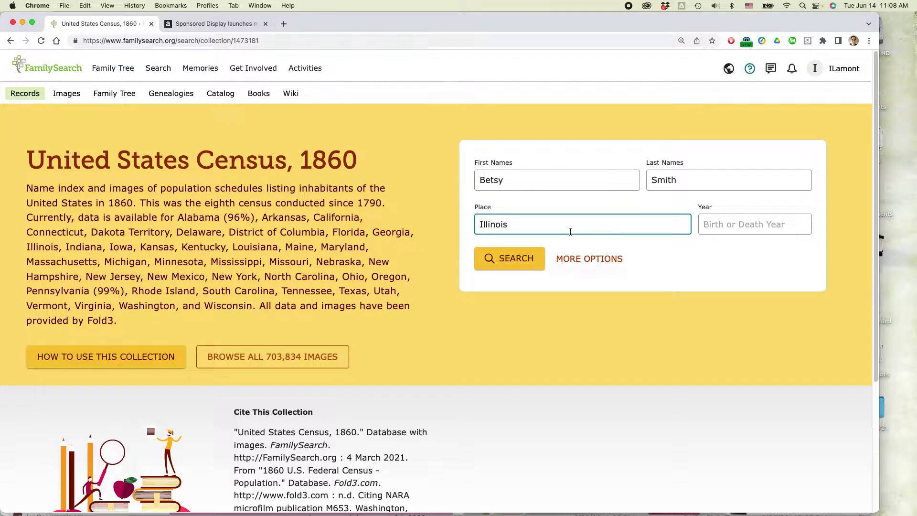
left_click(509, 258)
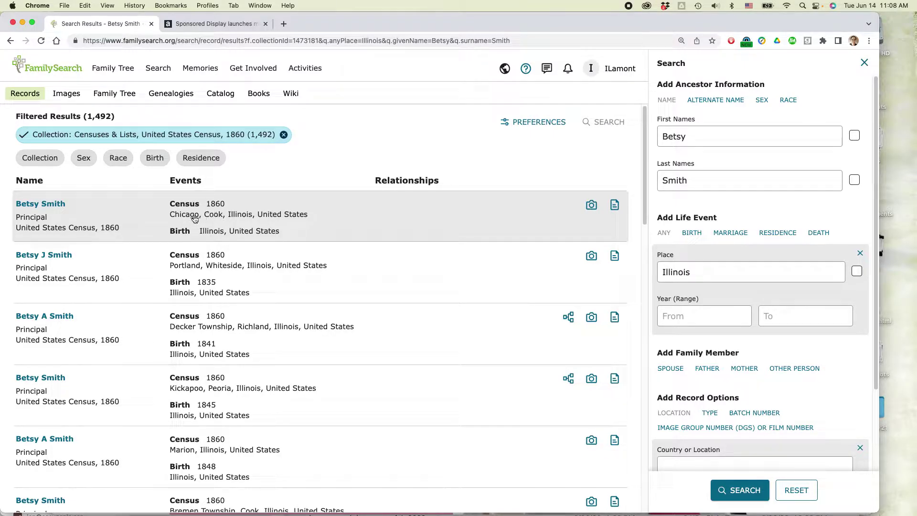
Open the scanned census page of the first result, enlarge it and locate the person in the image index
left_click(595, 215)
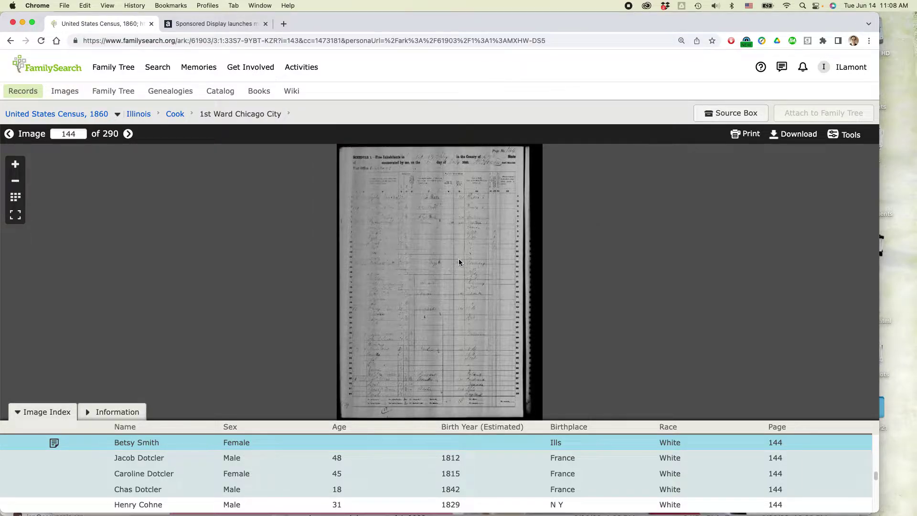
left_click(15, 164)
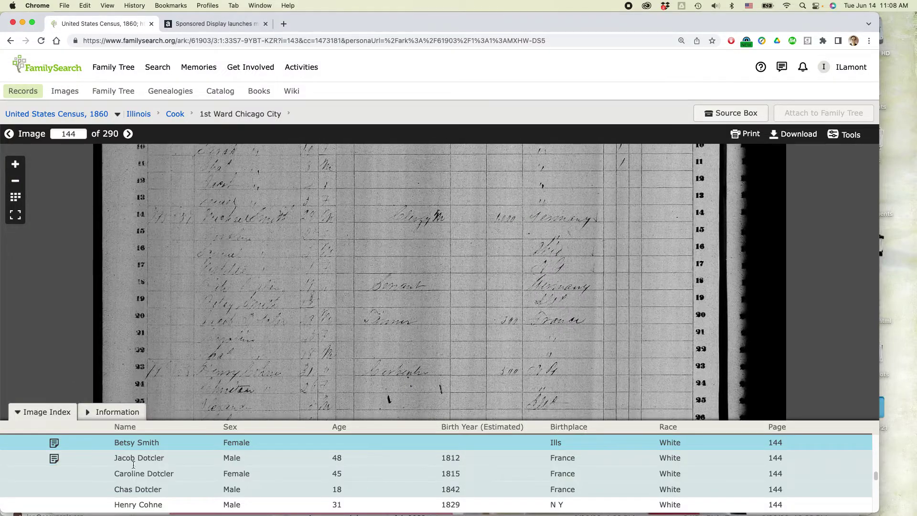
scroll(148, 457, "up", 1)
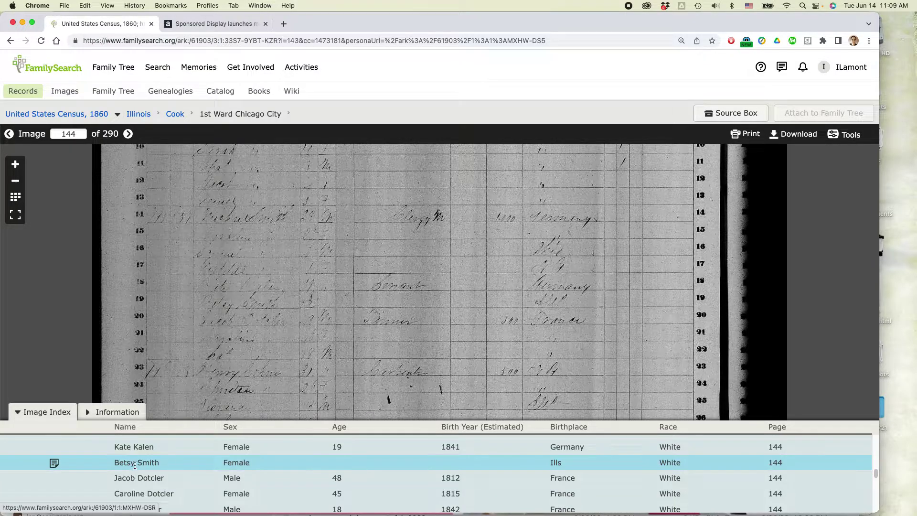
scroll(231, 308, "up", 1)
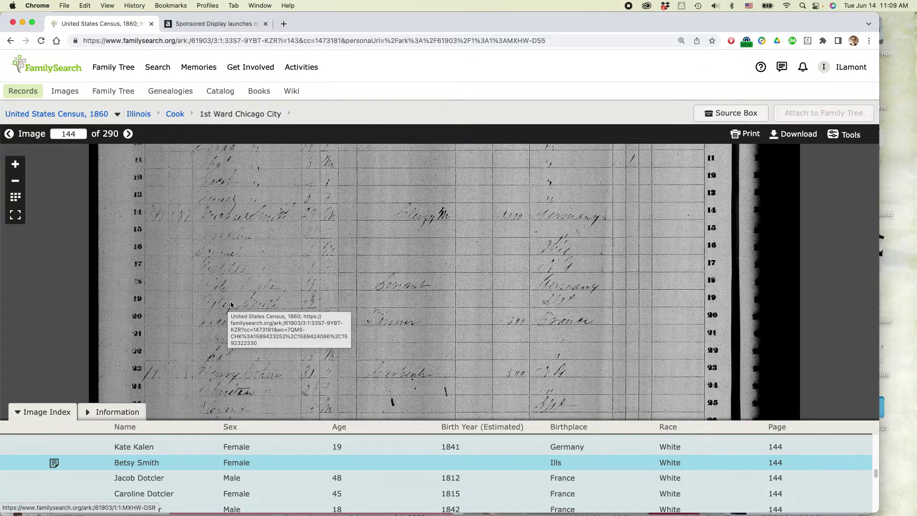
Examine the handwritten census page from its column headings down to the last household entry
left_click_drag(226, 238, 234, 320)
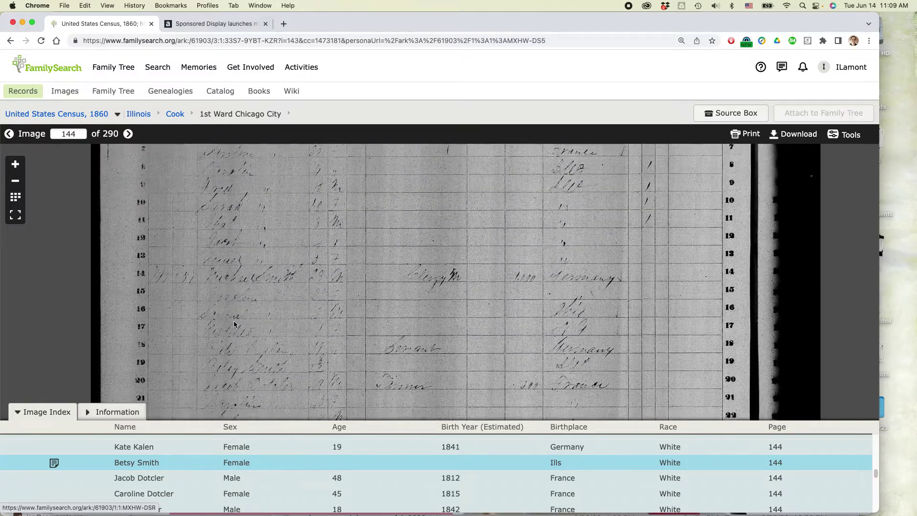
left_click_drag(256, 255, 263, 373)
left_click_drag(266, 272, 294, 297)
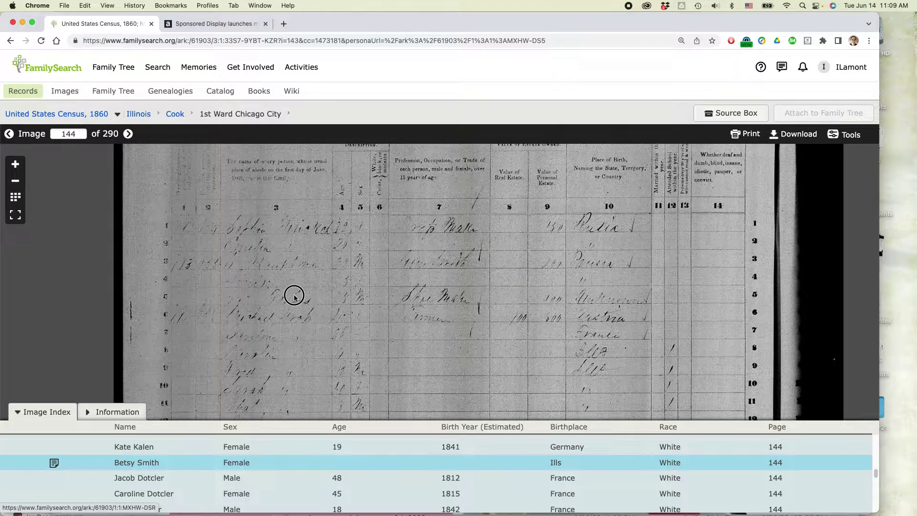
left_click_drag(294, 297, 293, 219)
left_click_drag(286, 328, 287, 253)
left_click_drag(306, 329, 303, 286)
left_click_drag(328, 323, 320, 260)
left_click_drag(315, 301, 322, 230)
left_click_drag(323, 331, 322, 304)
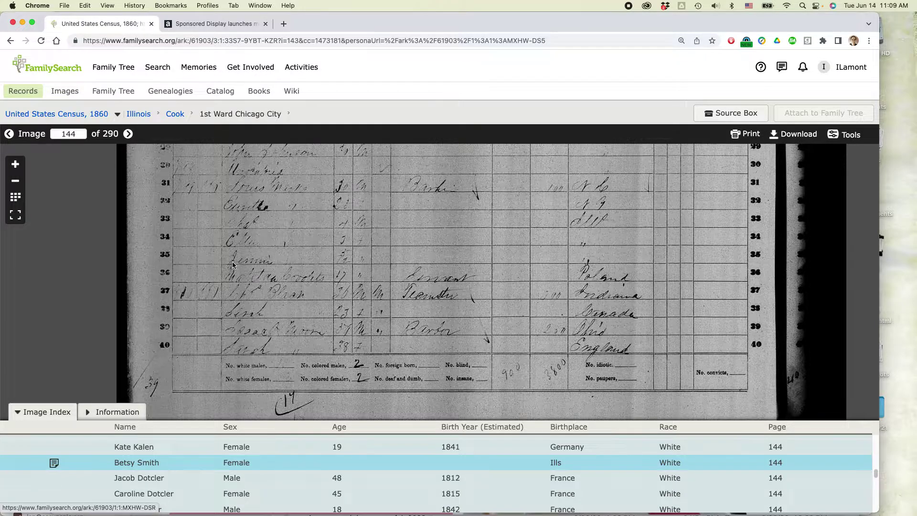
Start downloading the census page image and cancel the save
left_click(807, 135)
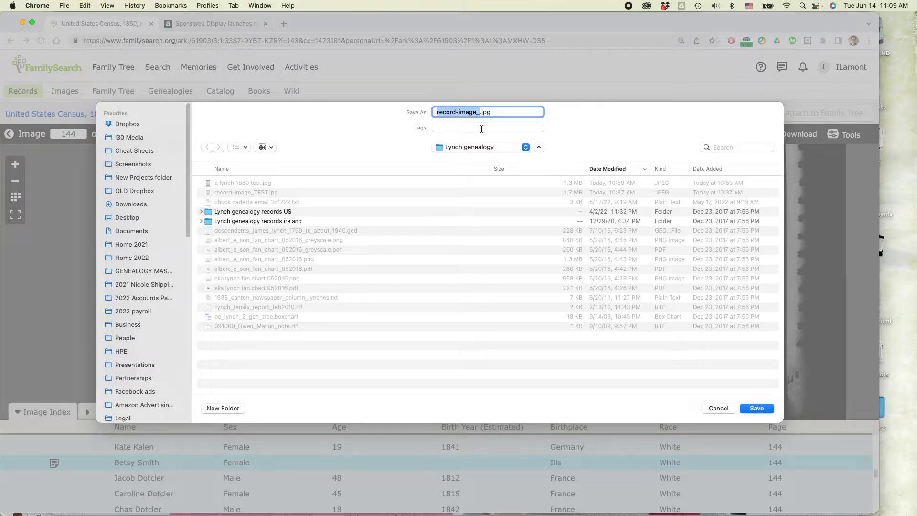
left_click(713, 408)
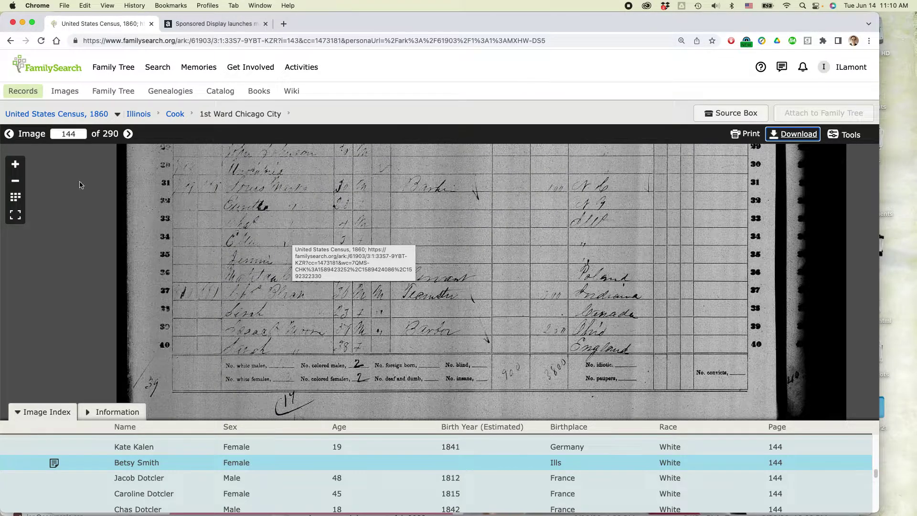
Return to the search results and require exact matches for both the first and last names
left_click(10, 42)
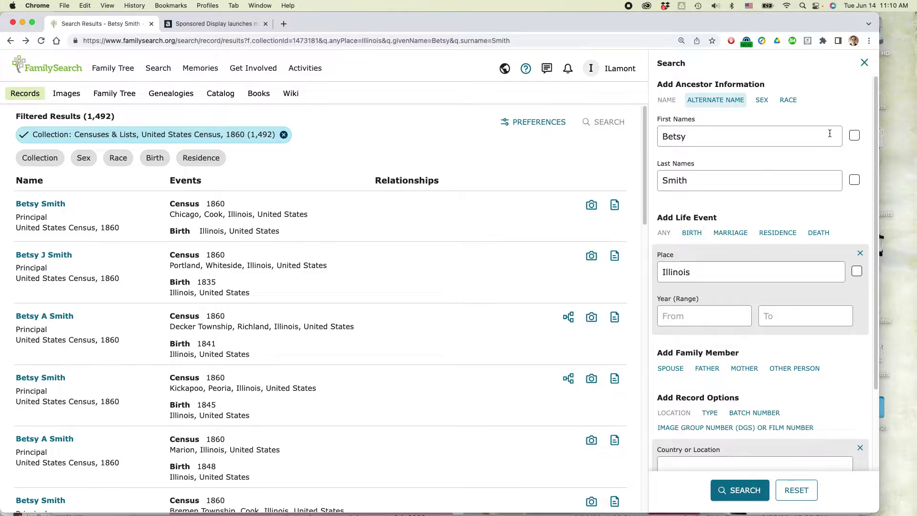
left_click(855, 136)
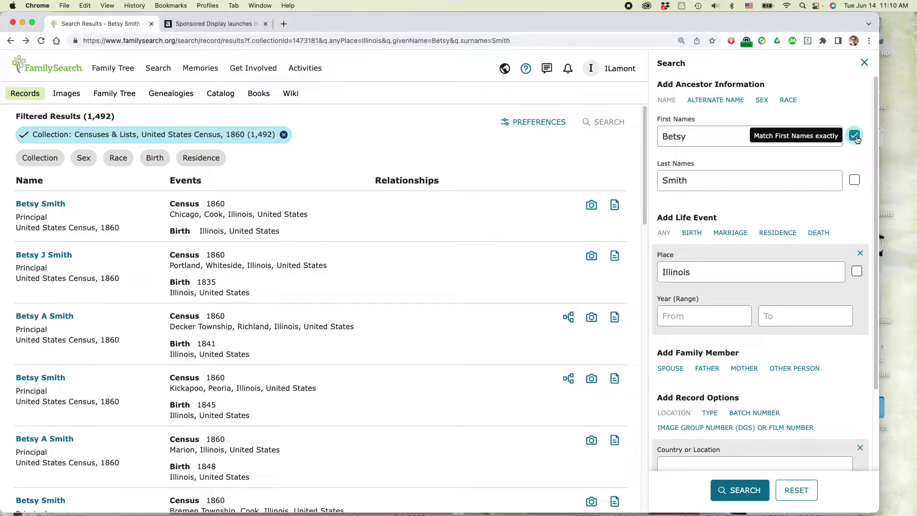
left_click(855, 181)
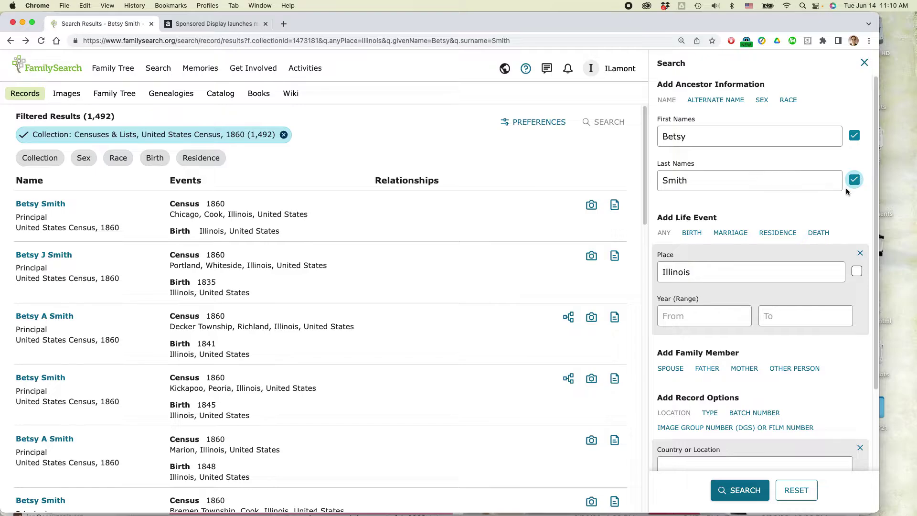
Add a birth event to the search with the year range 1815 to 1823 and England as the birthplace
left_click(692, 235)
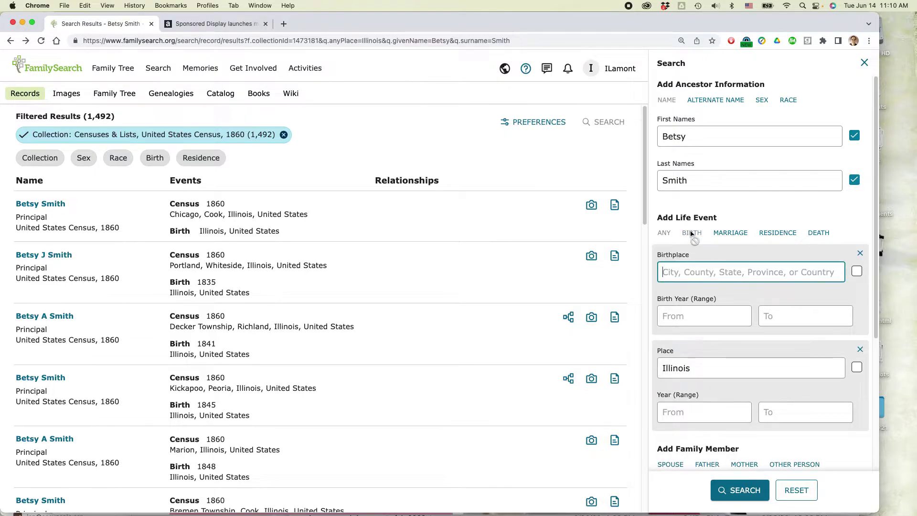
left_click(689, 310)
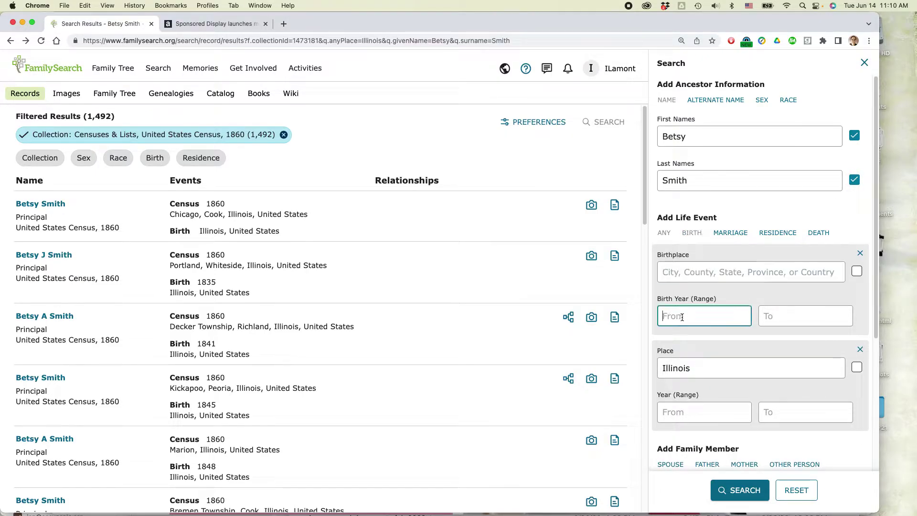
type("1815")
left_click(780, 317)
type("1823")
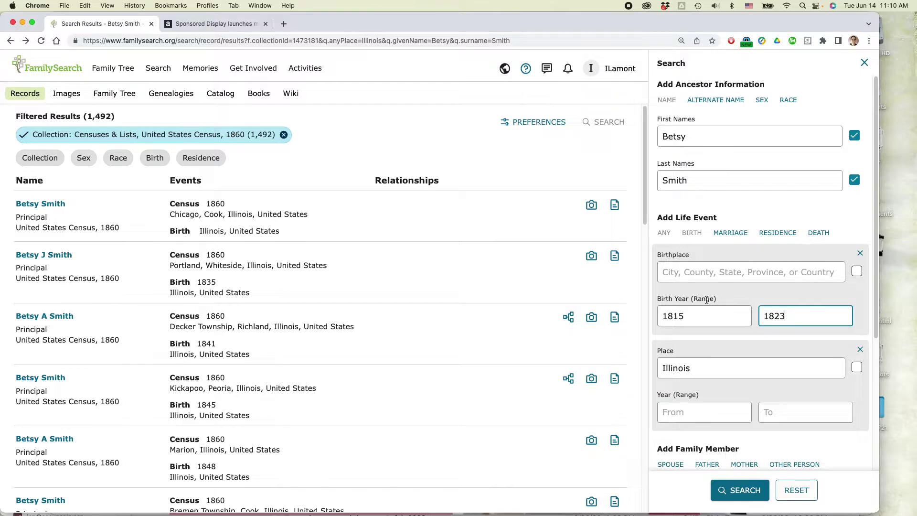
left_click(684, 275)
type("England")
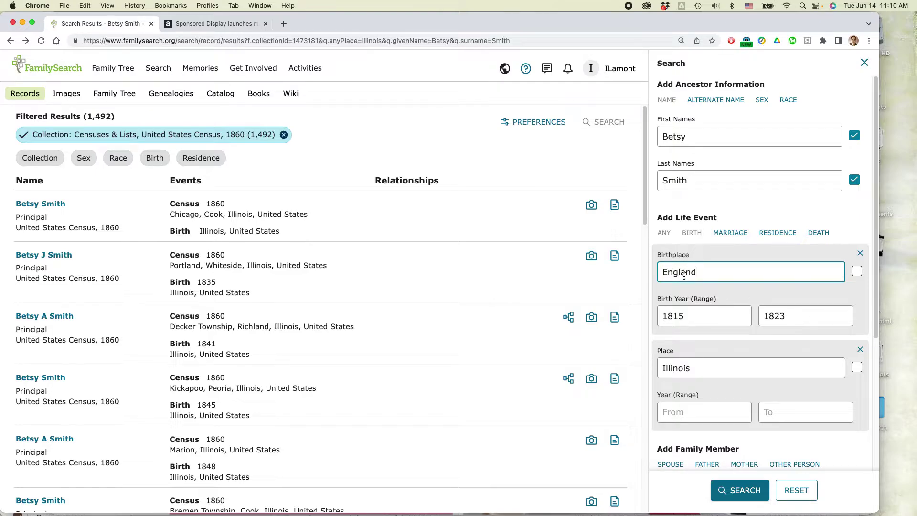
Try the search with another person's first name added, and remove that person from the search criteria
scroll(726, 373, "down", 3)
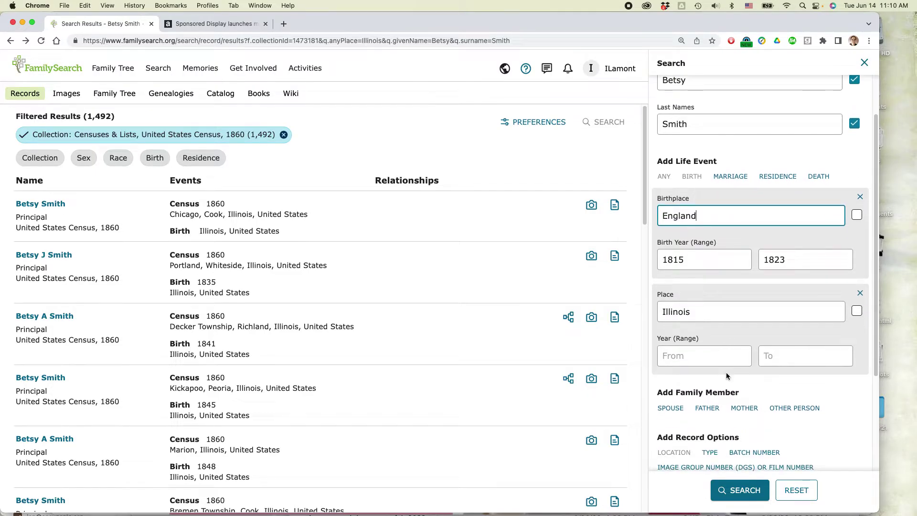
scroll(736, 406, "down", 1)
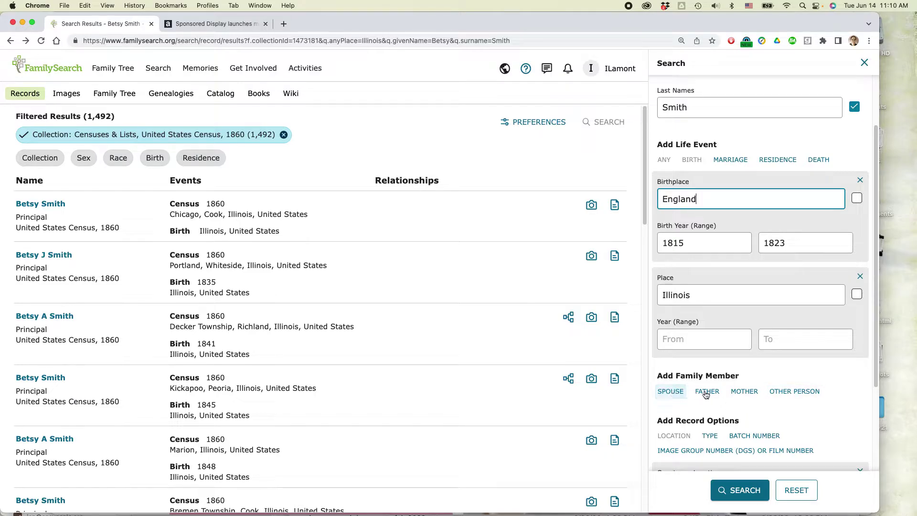
left_click(799, 393)
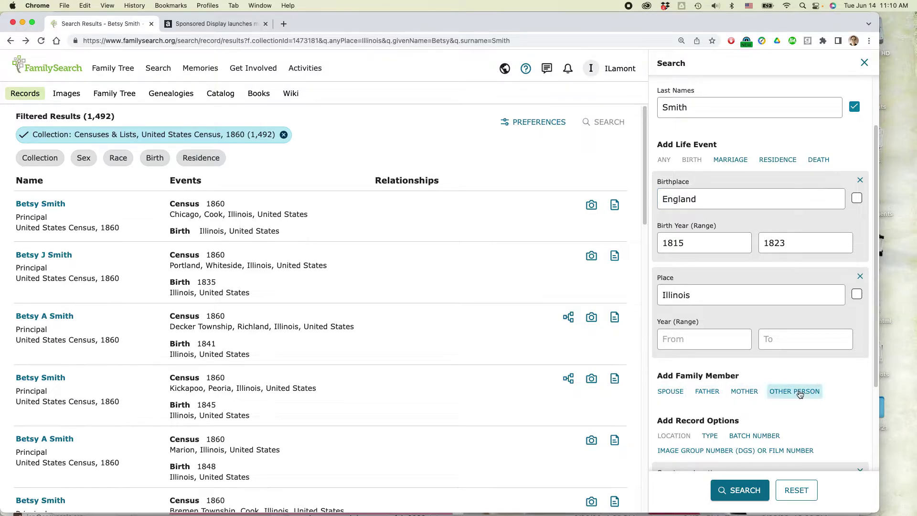
scroll(745, 392, "down", 3)
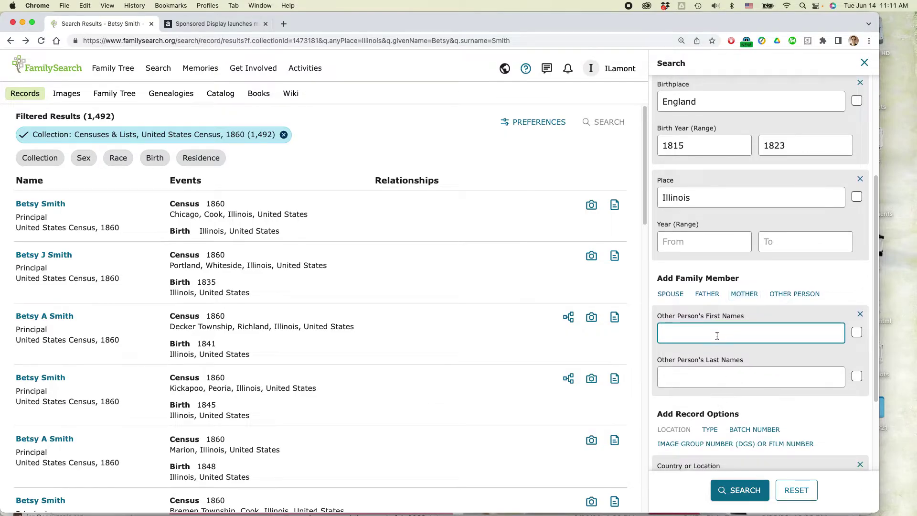
type("John")
left_click(738, 492)
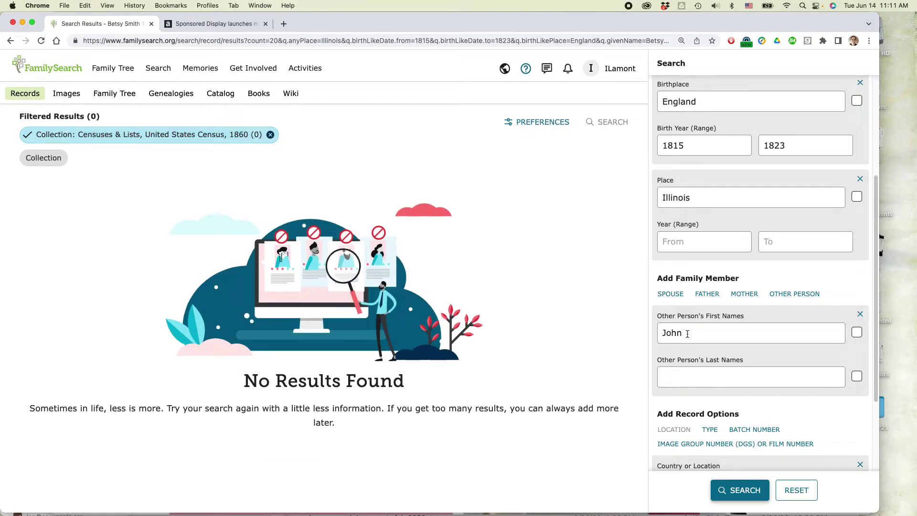
left_click(862, 316)
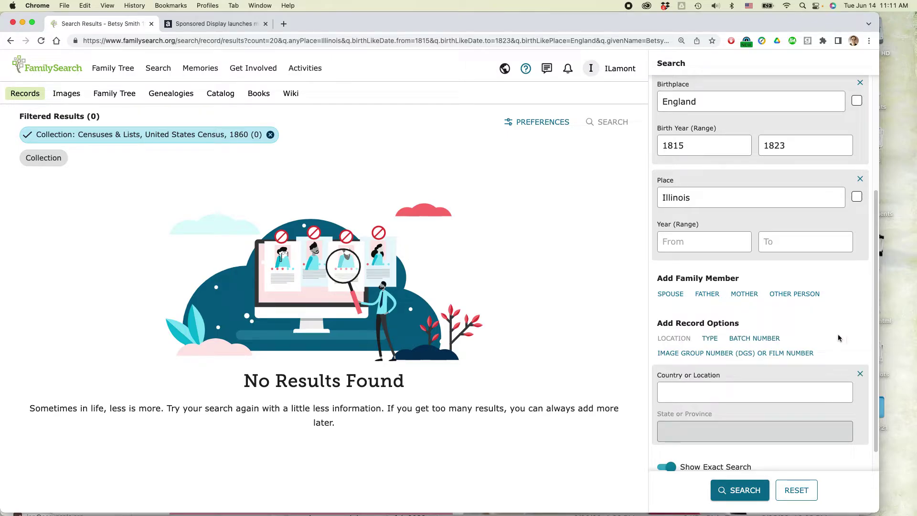
Clear England from the birthplace criterion and rerun the census search, keeping the 1815 to 1823 birth range and Illinois
left_click(731, 492)
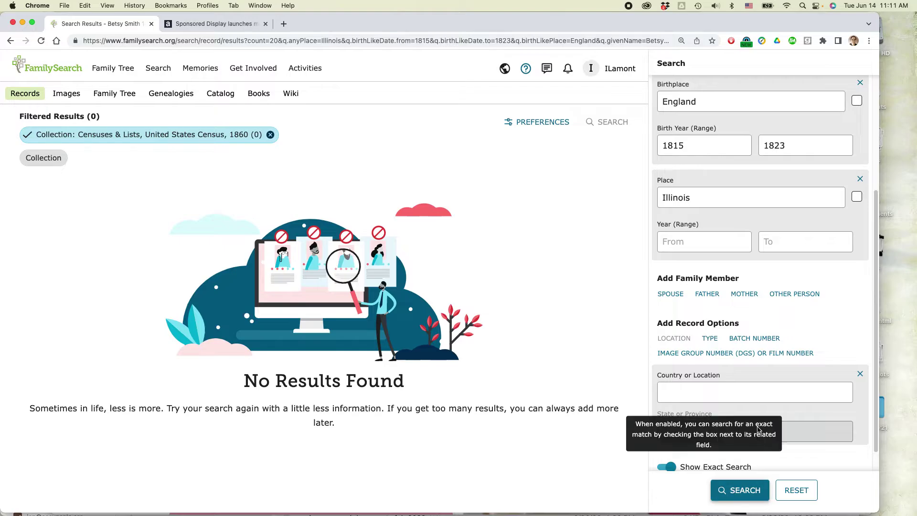
scroll(788, 361, "up", 1)
scroll(784, 356, "up", 3)
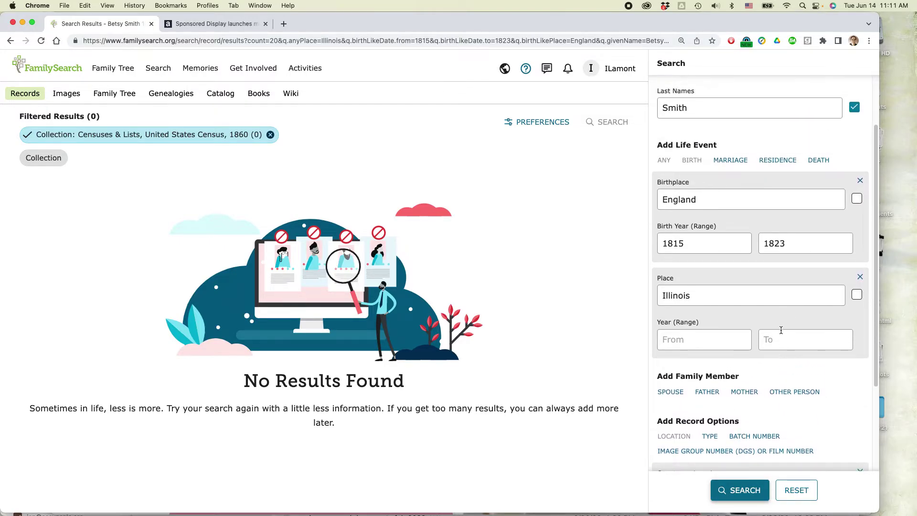
left_click(695, 201)
double_click(695, 201)
key("BackSpace")
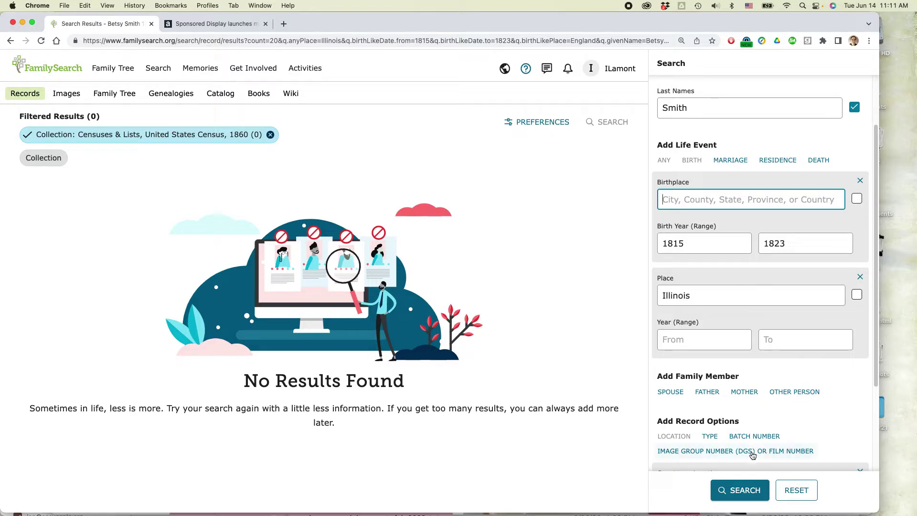
left_click(735, 501)
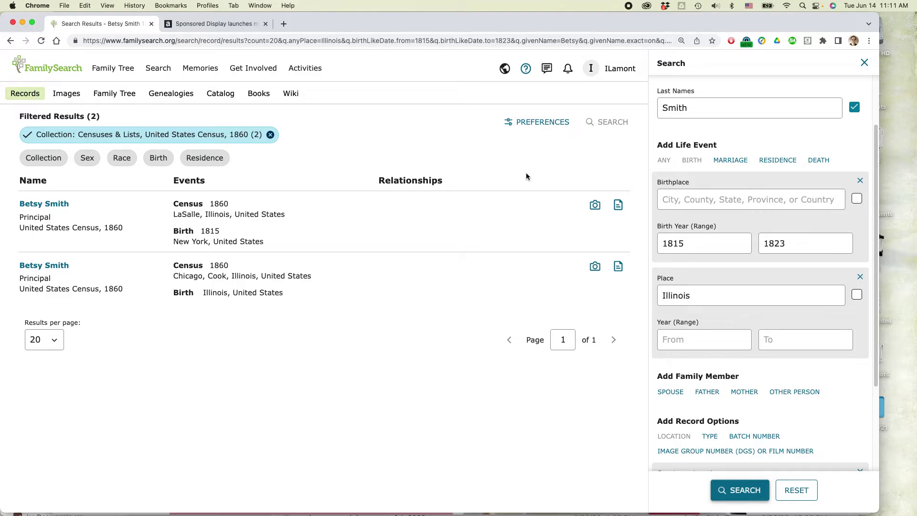
Switch to Safari and open the PDF downloads collection on the EasyGenie website
key("super+Tab")
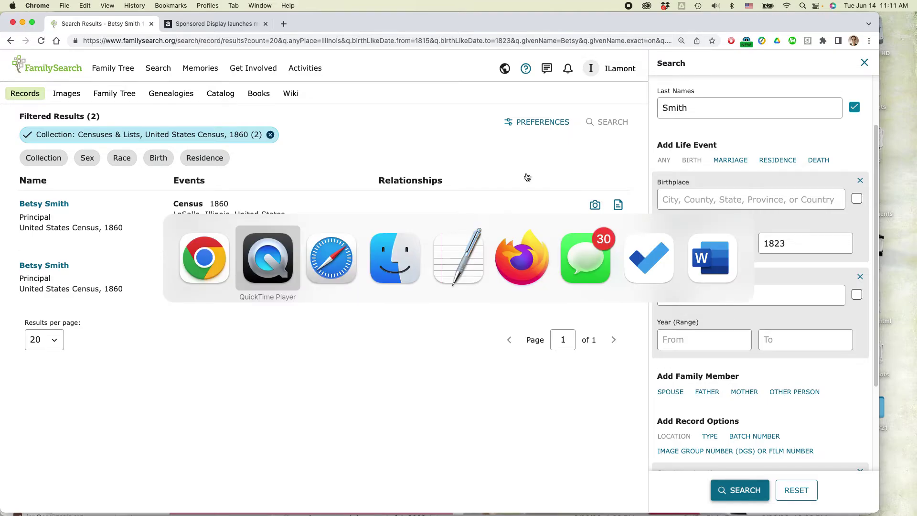
key("super+Tab")
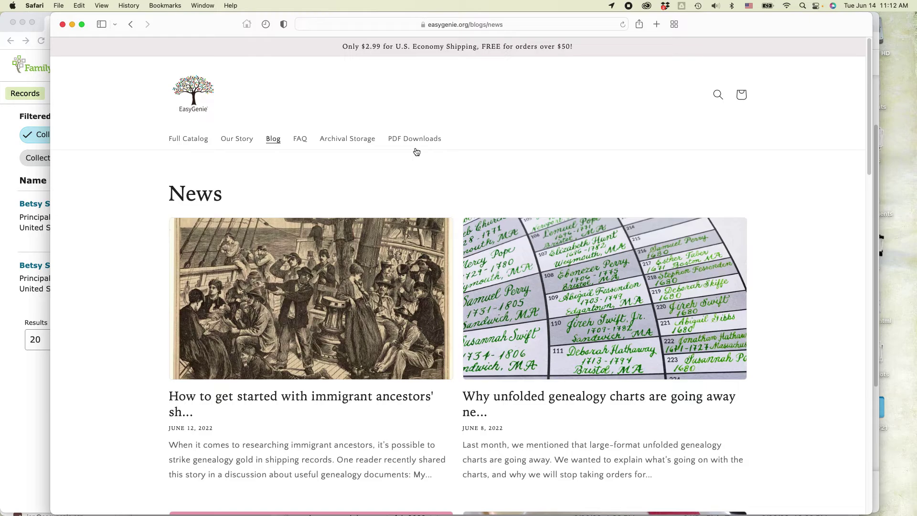
left_click(412, 143)
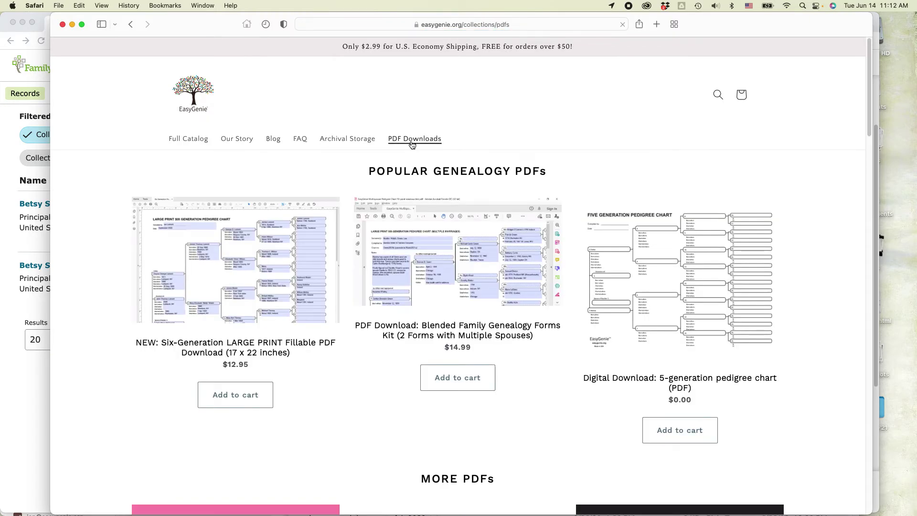